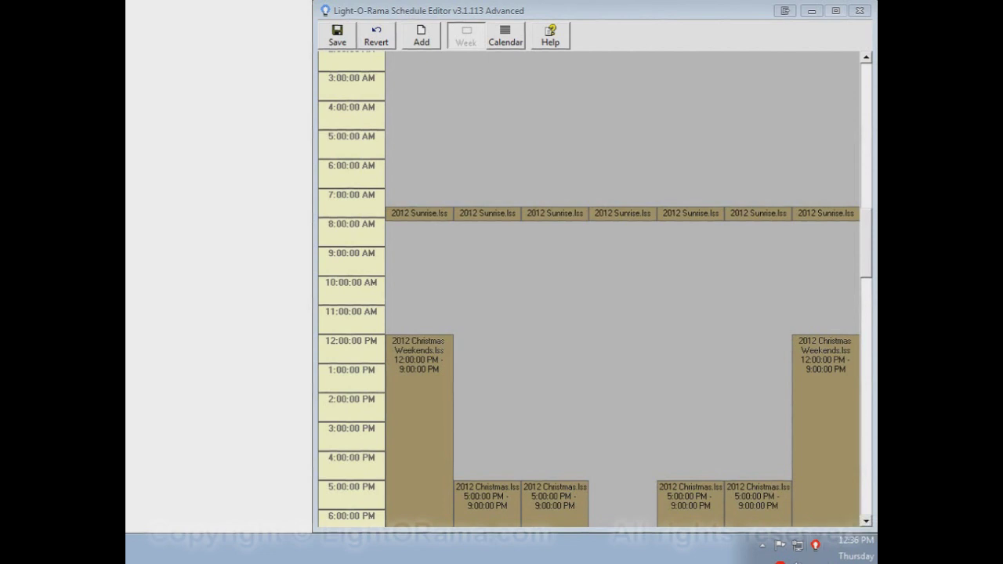
Open the Light-O-Rama Status window and switch the show schedule to enabled.
{"action": "double_click", "coordinate": [818, 548]}
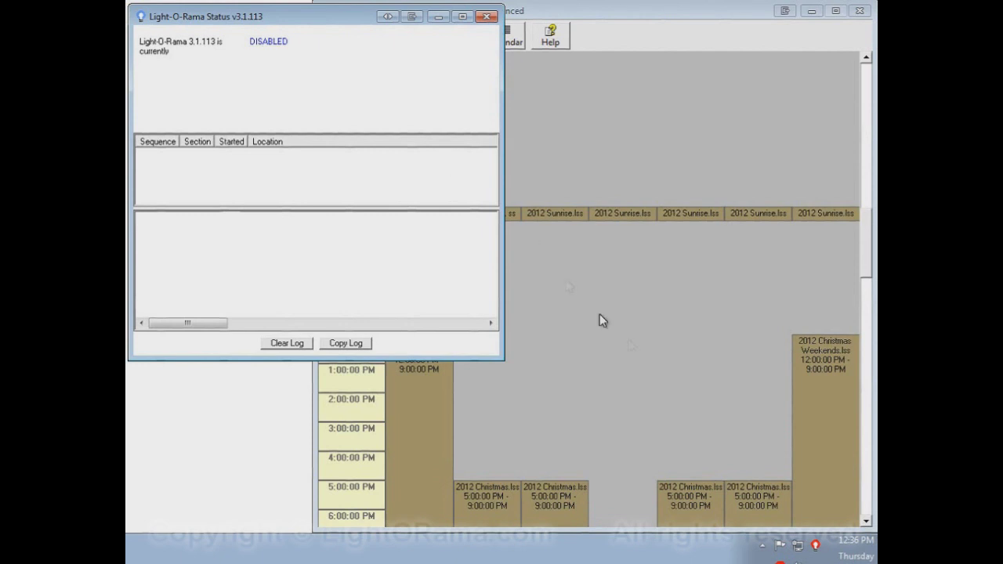
{"action": "right_click", "coordinate": [816, 546]}
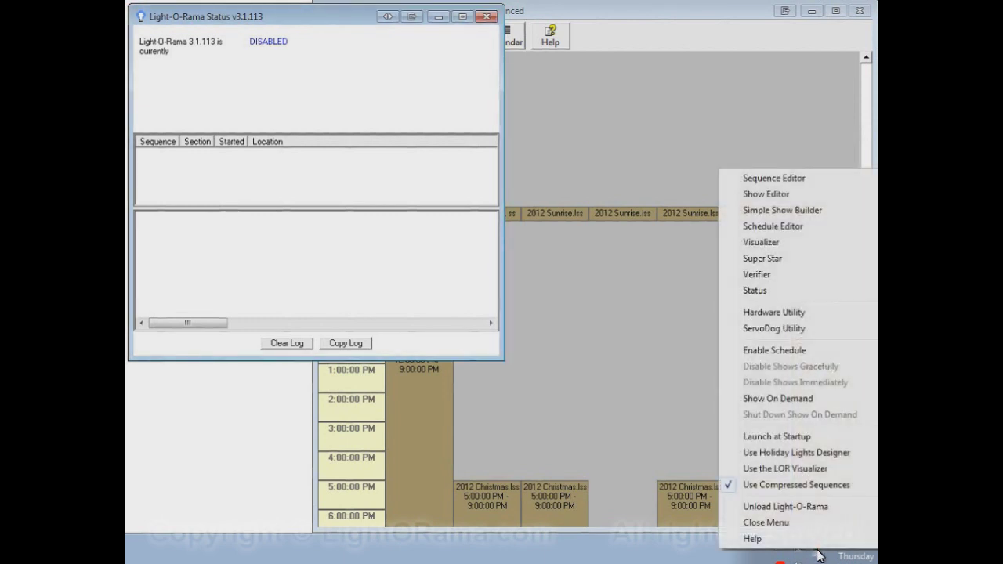
{"action": "left_click", "coordinate": [838, 351]}
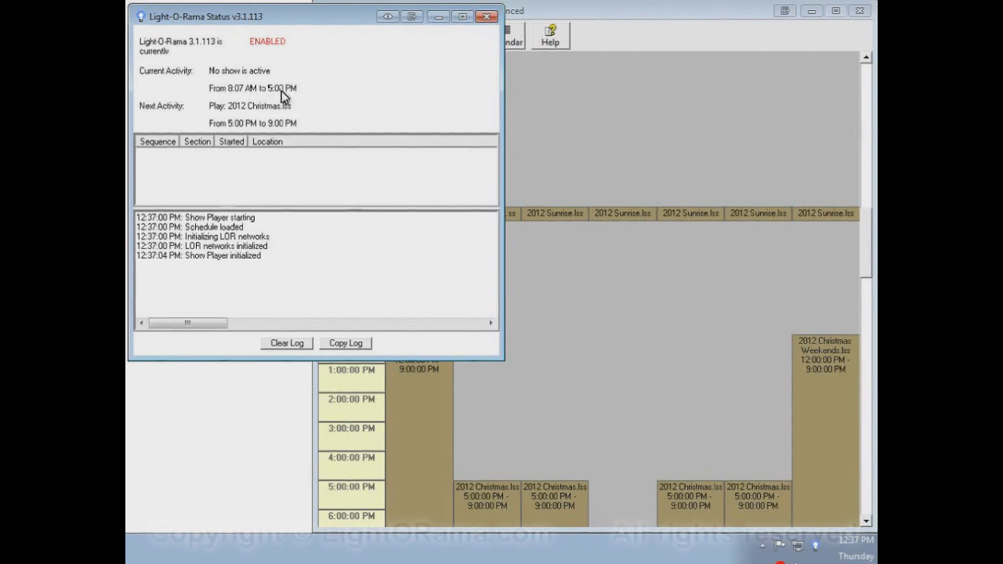
Bring the Schedule Editor back to the front.
{"action": "right_click", "coordinate": [713, 141]}
{"action": "left_click", "coordinate": [866, 218]}
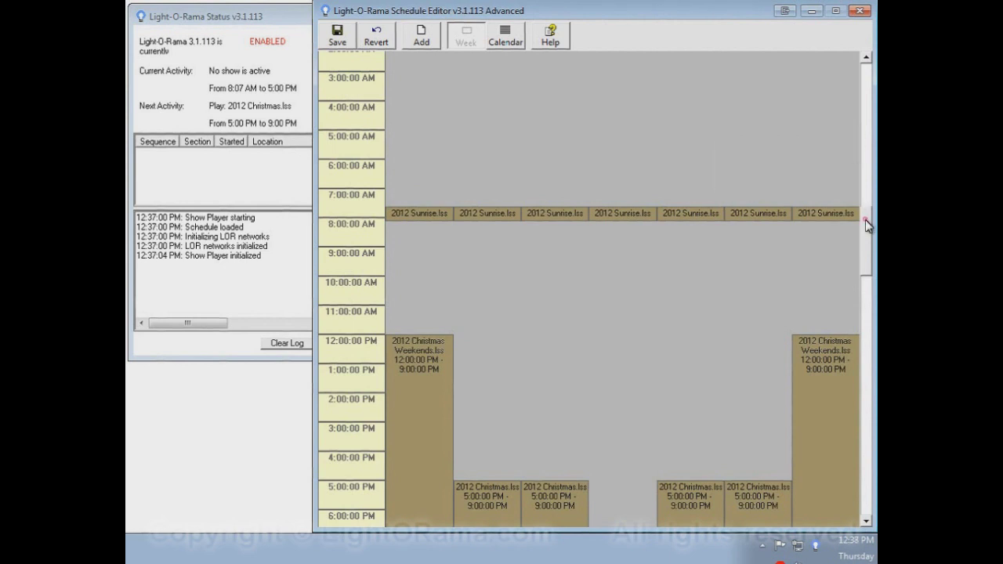
{"action": "left_click_drag", "start_coordinate": [865, 166], "coordinate": [866, 72]}
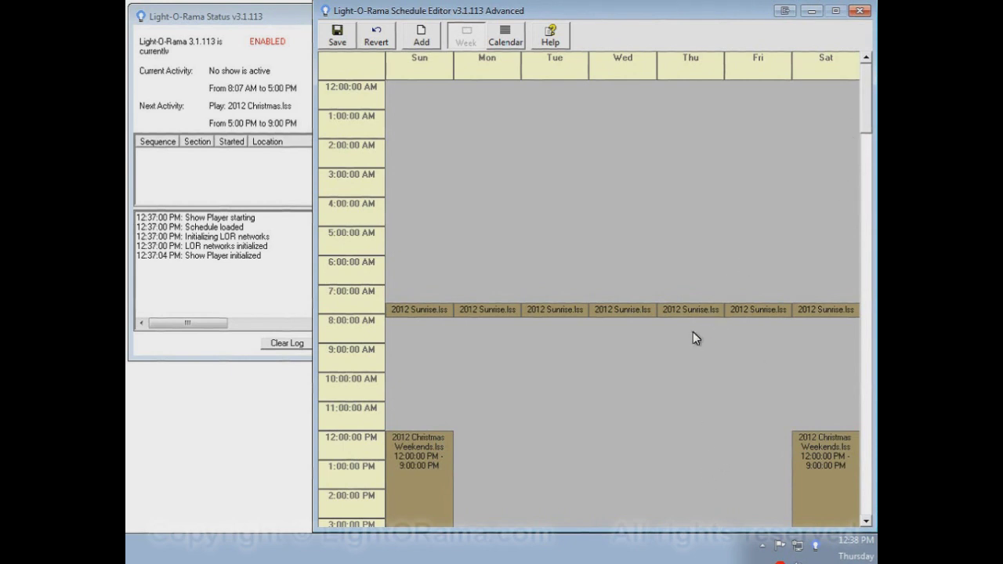
{"action": "right_click", "coordinate": [698, 310]}
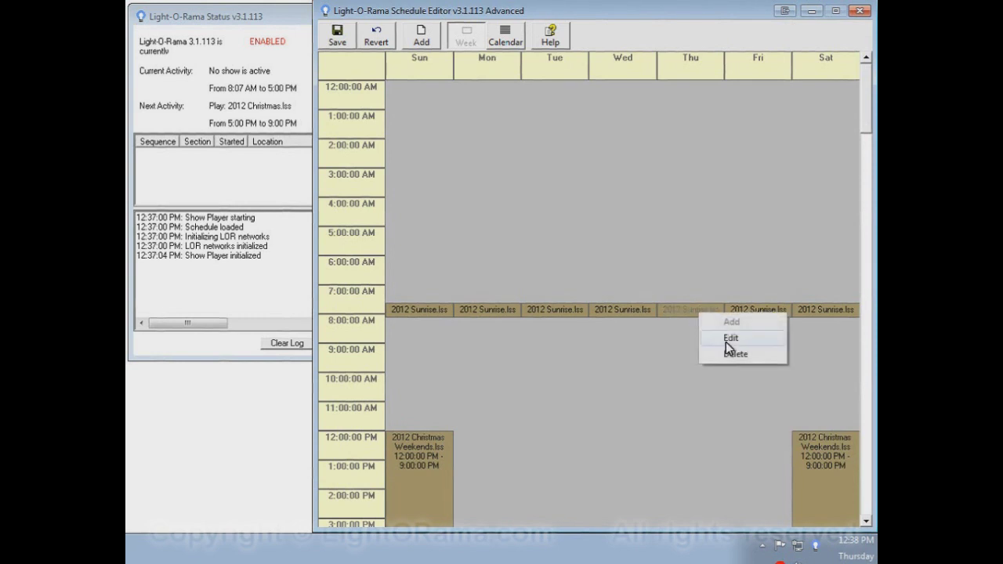
{"action": "left_click", "coordinate": [727, 339]}
{"action": "left_click_drag", "start_coordinate": [267, 94], "coordinate": [725, 173]}
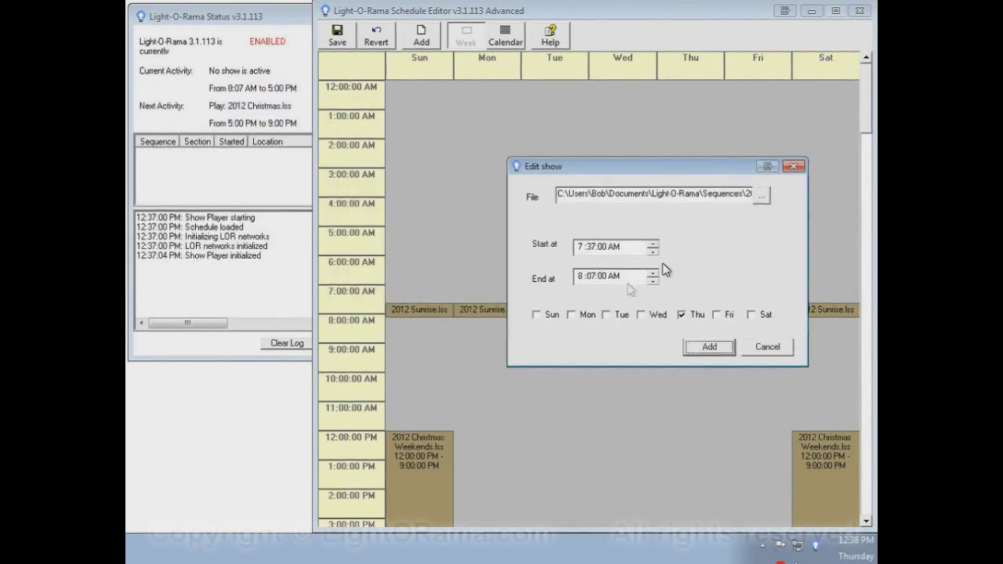
{"action": "left_click", "coordinate": [769, 350]}
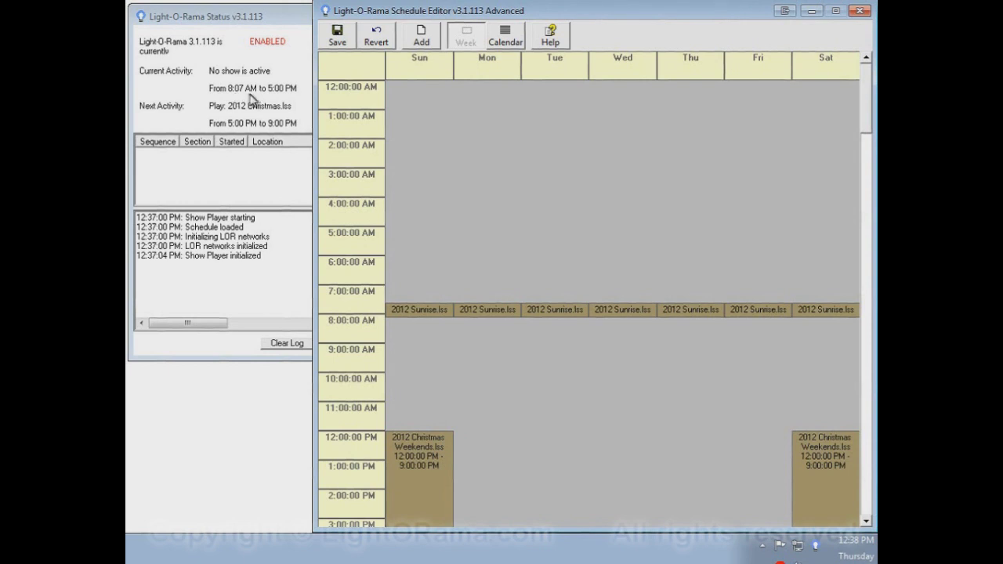
{"action": "left_click_drag", "start_coordinate": [867, 132], "coordinate": [868, 359]}
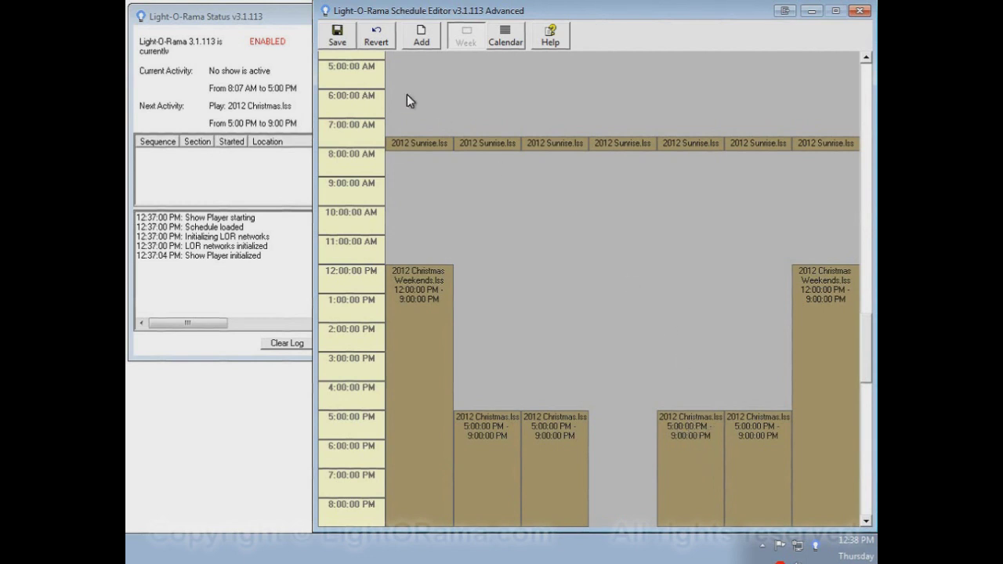
View the Status window, then bring up schedule options on an empty Thursday slot.
{"action": "left_click", "coordinate": [290, 19]}
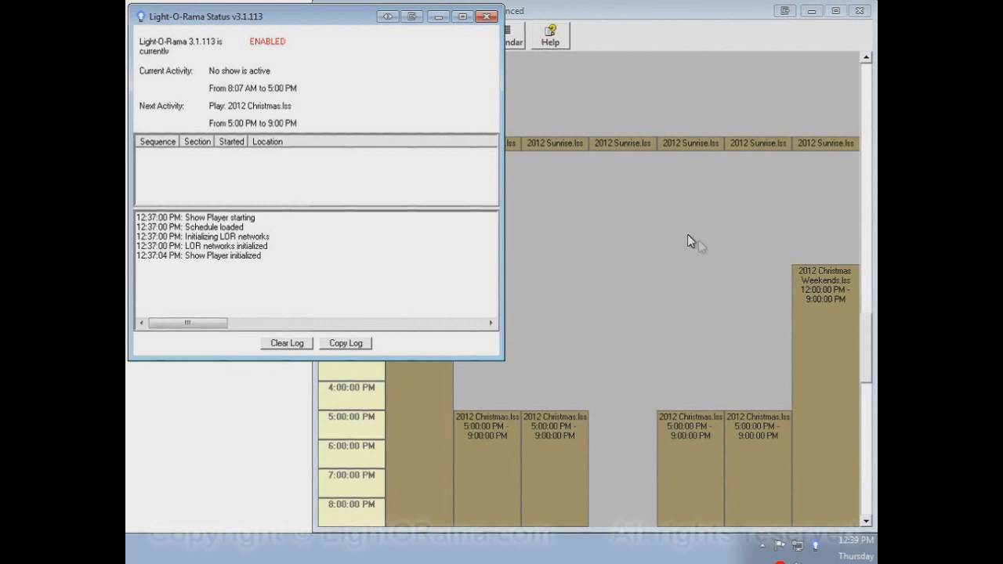
{"action": "right_click", "coordinate": [706, 292]}
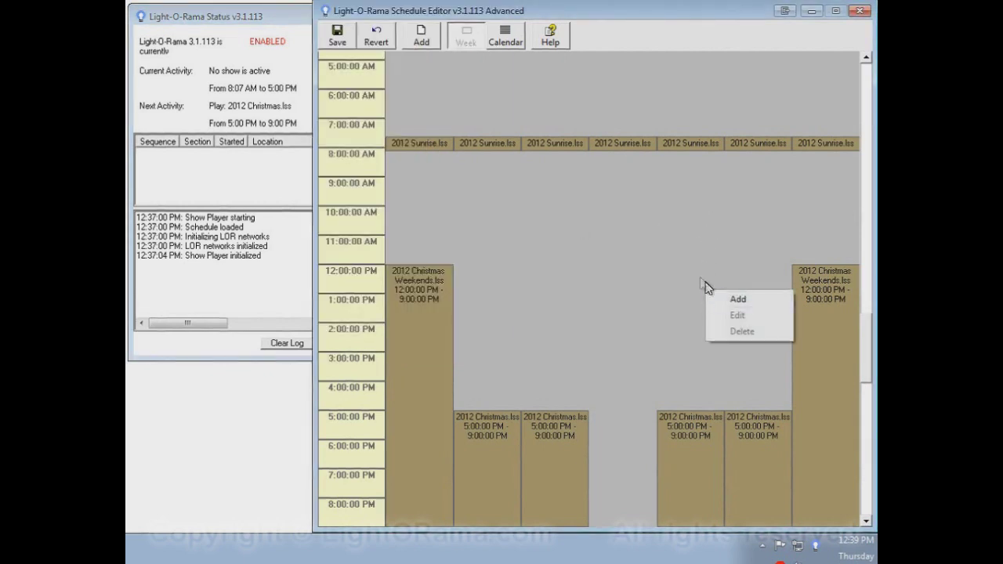
Add a new show at Thursday 12:00 PM using The Elements.lss as its file.
{"action": "right_click", "coordinate": [696, 279]}
{"action": "left_click", "coordinate": [712, 289]}
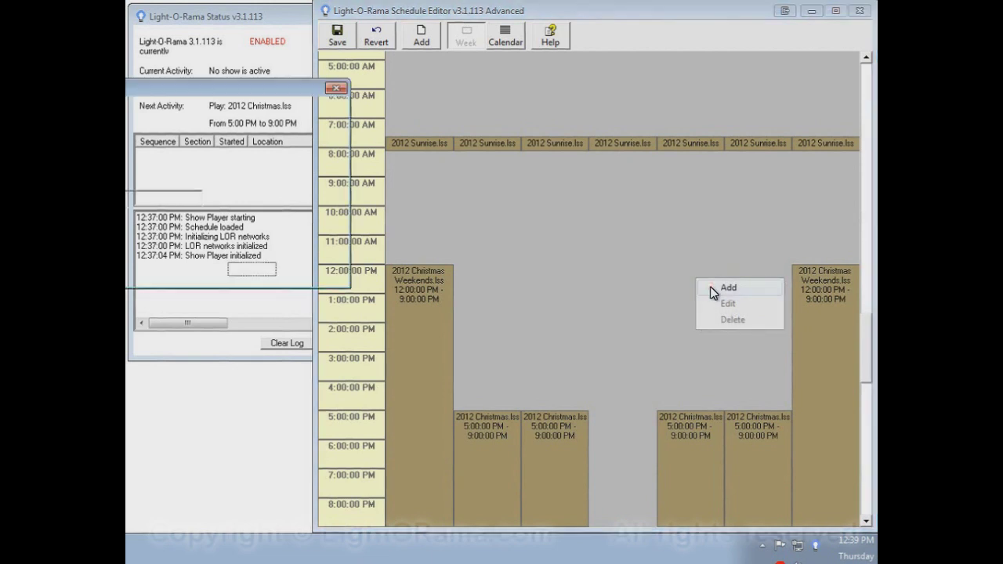
{"action": "left_click_drag", "start_coordinate": [230, 81], "coordinate": [543, 127]}
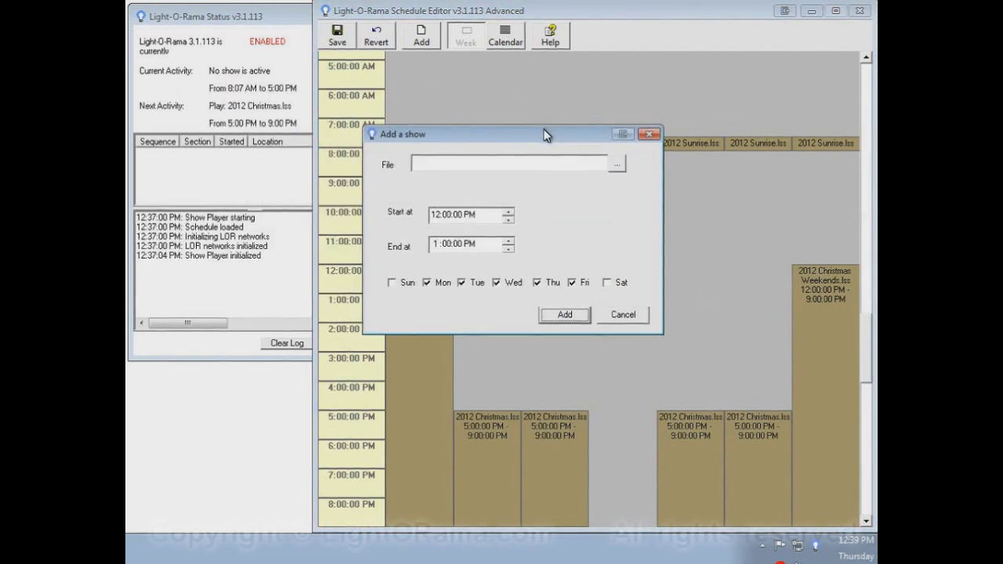
{"action": "left_click", "coordinate": [619, 163]}
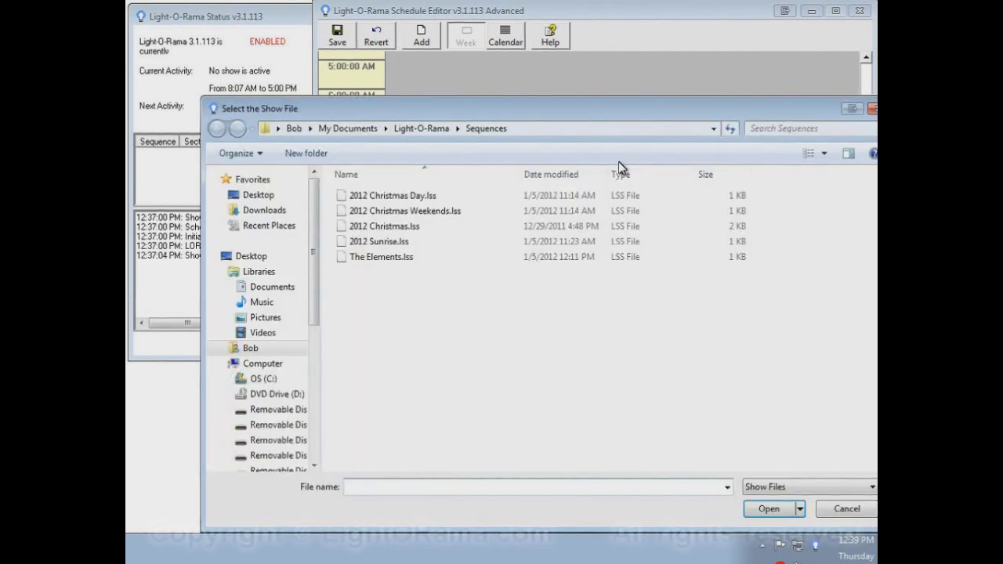
{"action": "left_click", "coordinate": [418, 258]}
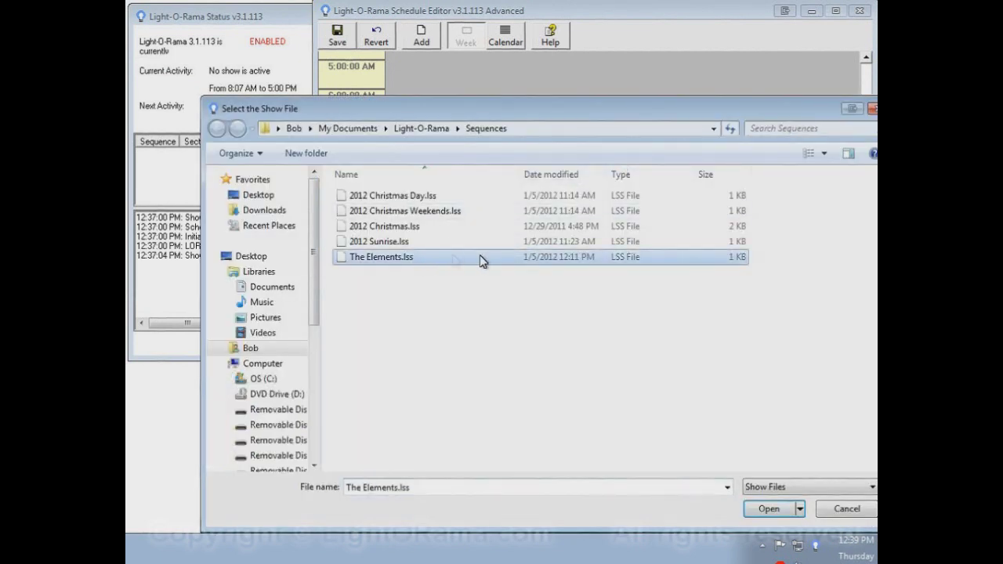
{"action": "left_click", "coordinate": [768, 509]}
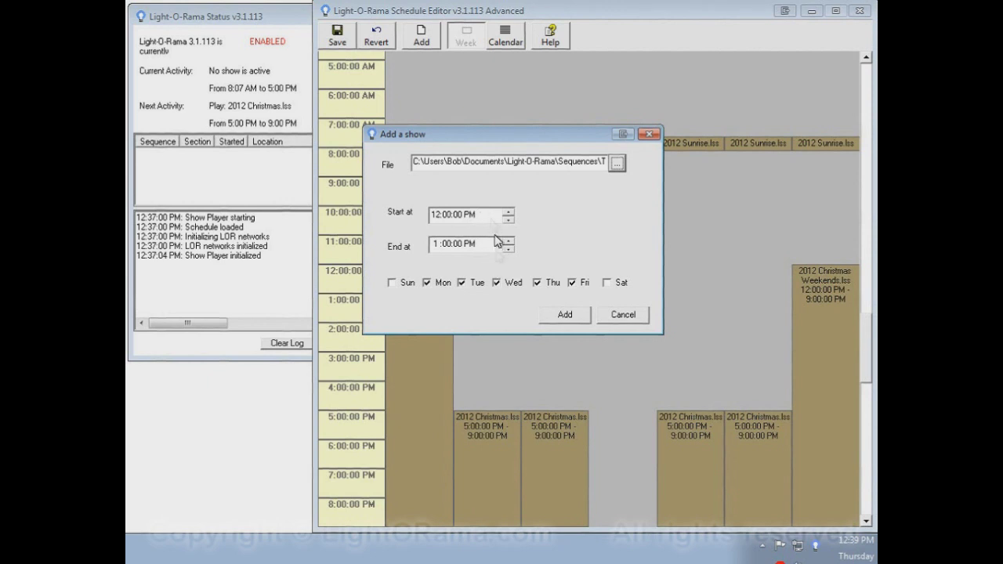
Limit the show to Thursday only, add it, and save the schedule.
{"action": "left_click", "coordinate": [442, 283]}
{"action": "left_click", "coordinate": [476, 283]}
{"action": "left_click", "coordinate": [513, 283]}
{"action": "left_click", "coordinate": [590, 286]}
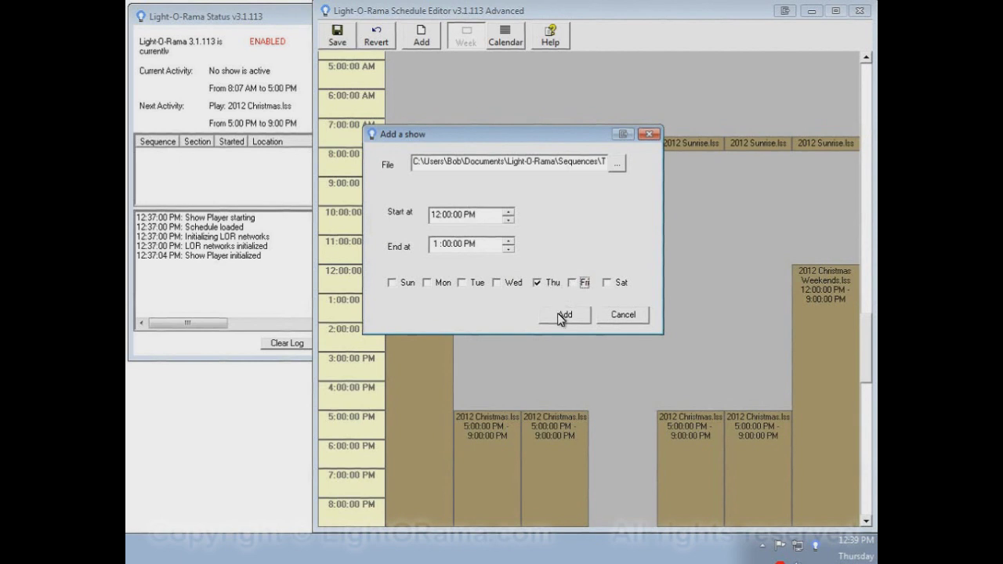
{"action": "left_click", "coordinate": [562, 316]}
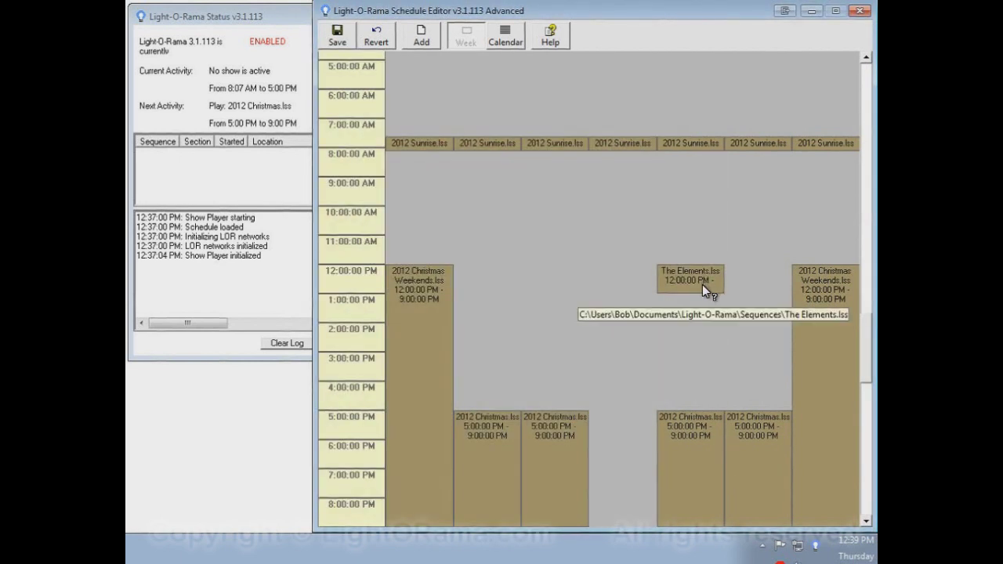
{"action": "left_click", "coordinate": [343, 41]}
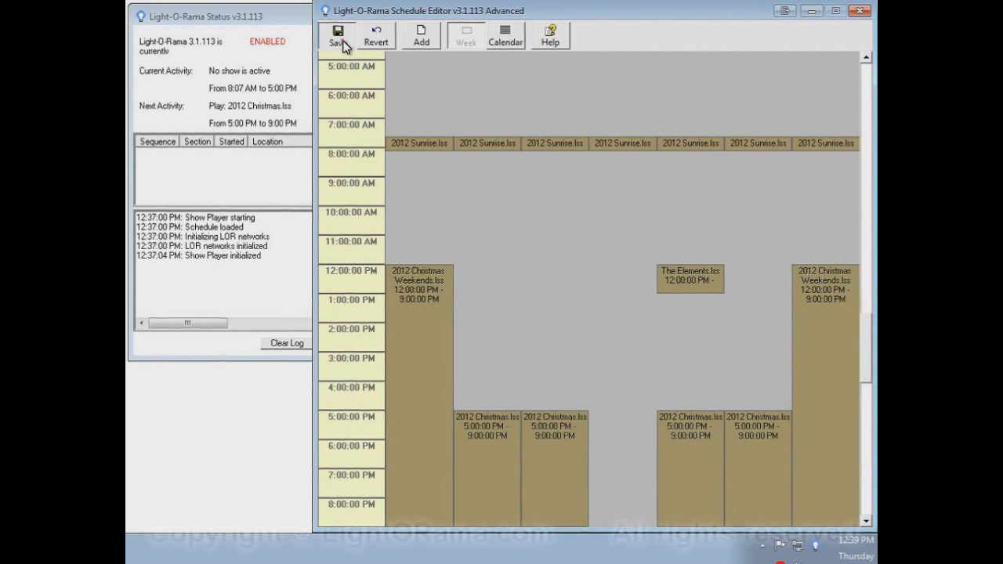
{"action": "left_click", "coordinate": [264, 17]}
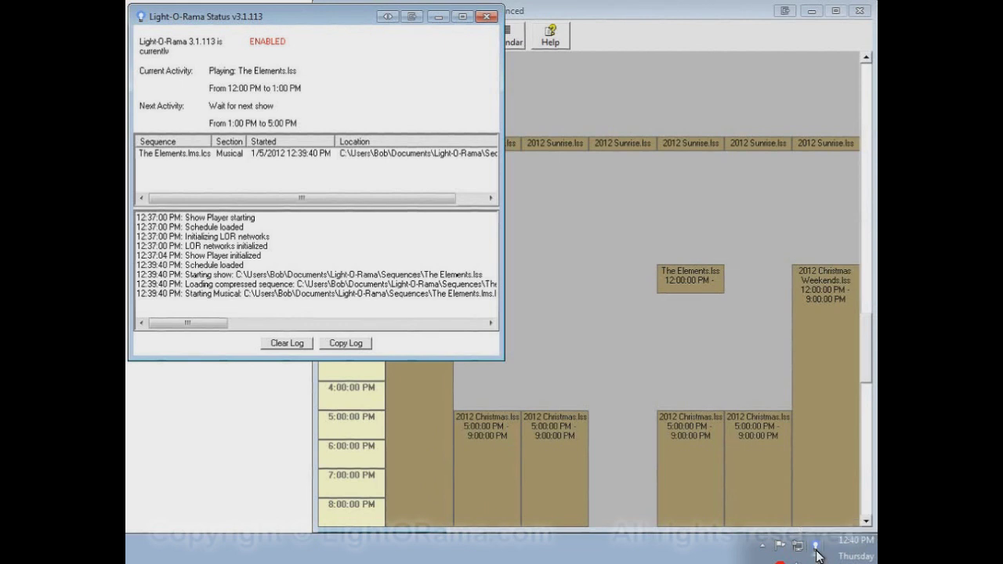
Open the Light-O-Rama tray menu while The Elements.lss plays from 12:00 PM.
{"action": "right_click", "coordinate": [816, 546]}
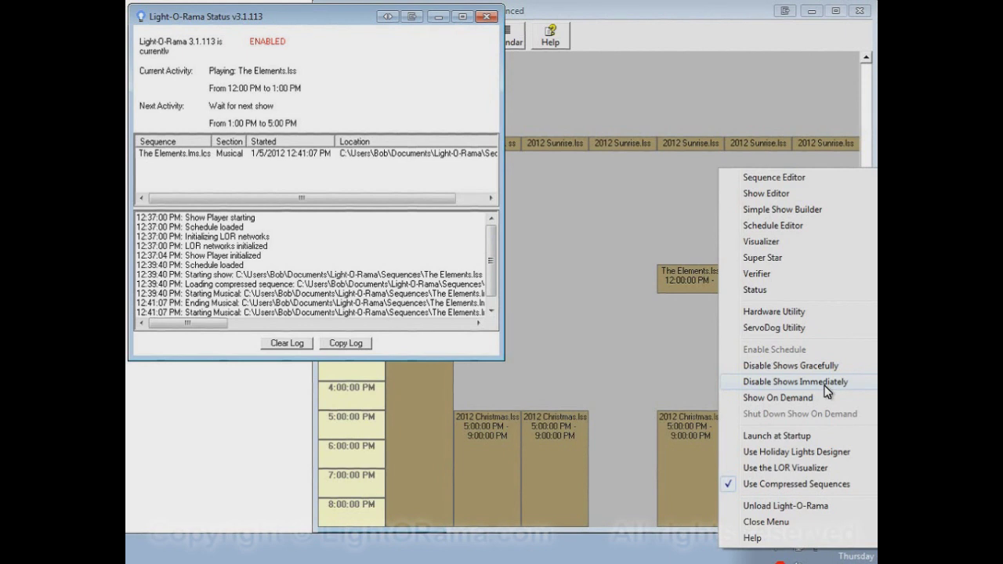
Disable all shows immediately and return to the Schedule Editor grid.
{"action": "left_click", "coordinate": [824, 384]}
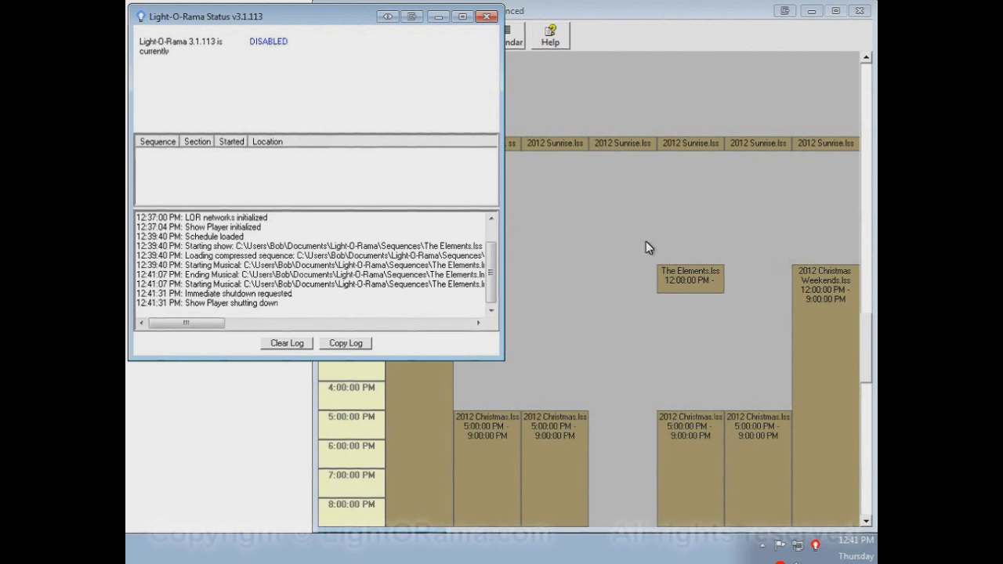
{"action": "left_click", "coordinate": [699, 283]}
Delete The Elements.lss entry from Thursday's schedule, confirming with Yes.
{"action": "right_click", "coordinate": [698, 281]}
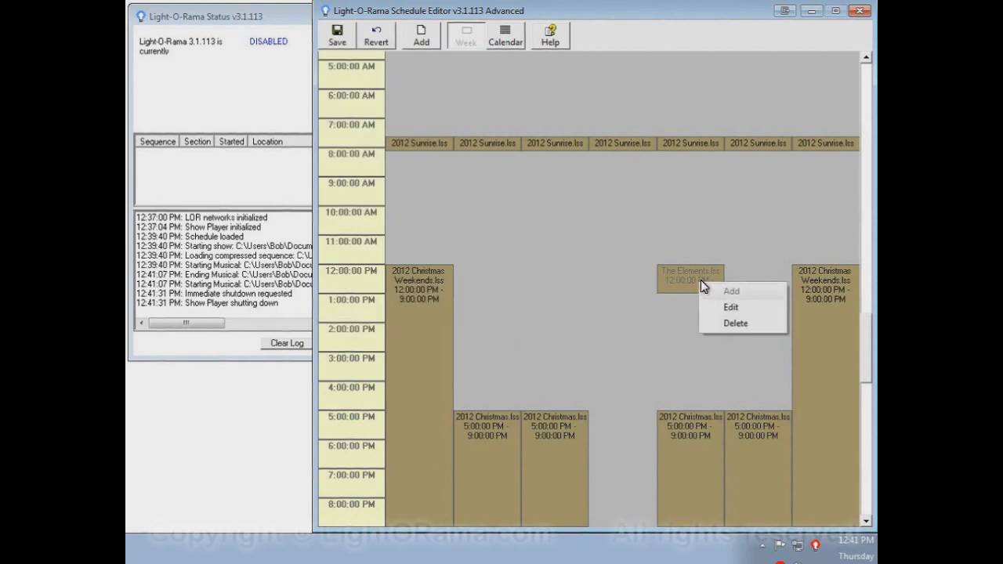
{"action": "left_click", "coordinate": [714, 323]}
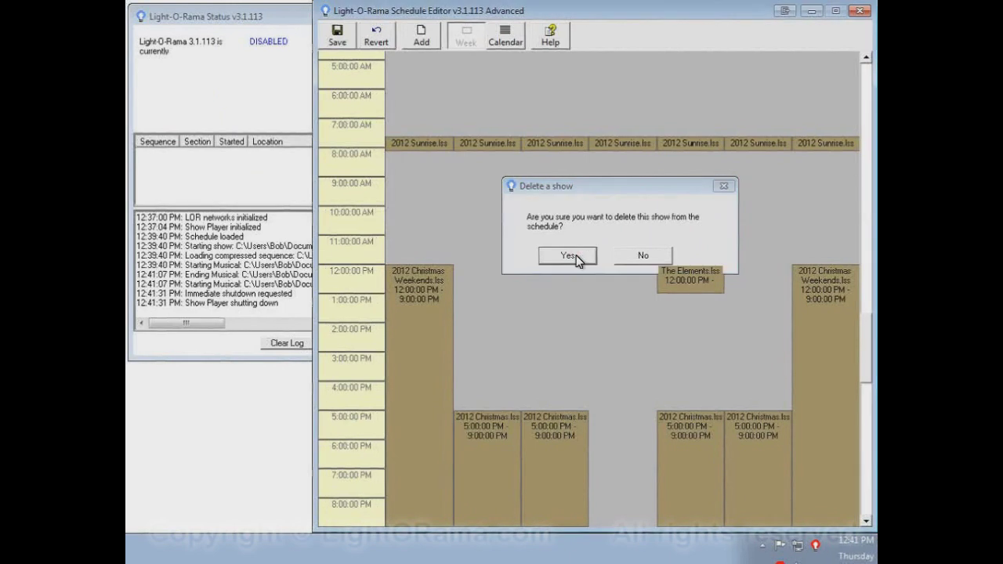
{"action": "left_click", "coordinate": [578, 260]}
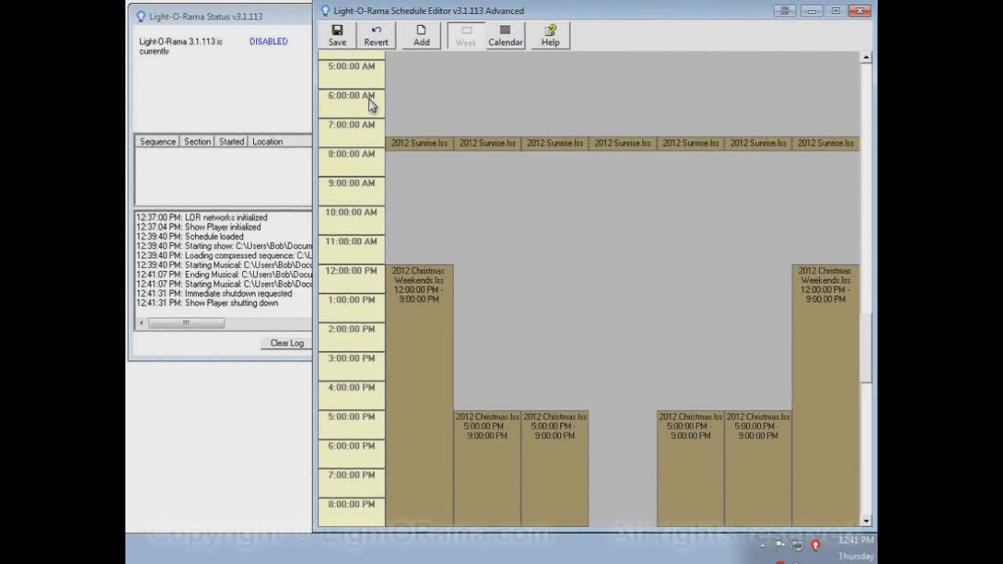
{"action": "left_click", "coordinate": [265, 66]}
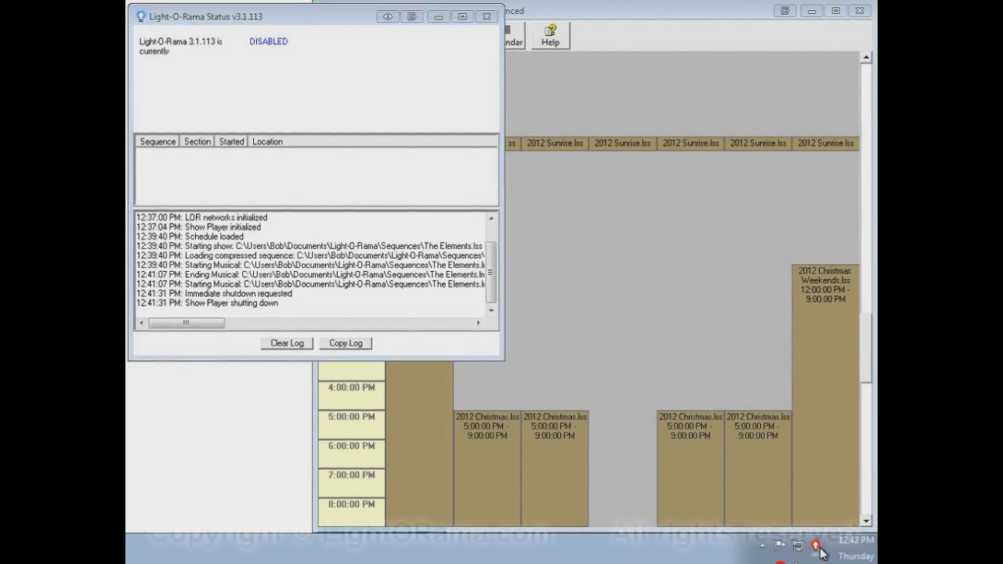
{"action": "right_click", "coordinate": [820, 554]}
Re-enable the schedule from the Light-O-Rama tray menu.
{"action": "left_click", "coordinate": [787, 348]}
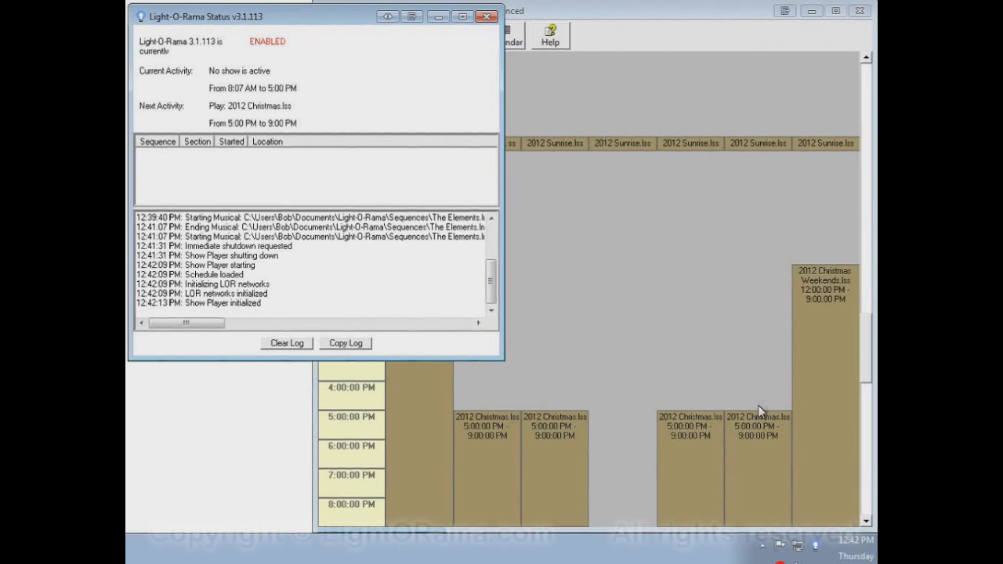
{"action": "left_click", "coordinate": [816, 547]}
{"action": "right_click", "coordinate": [818, 548]}
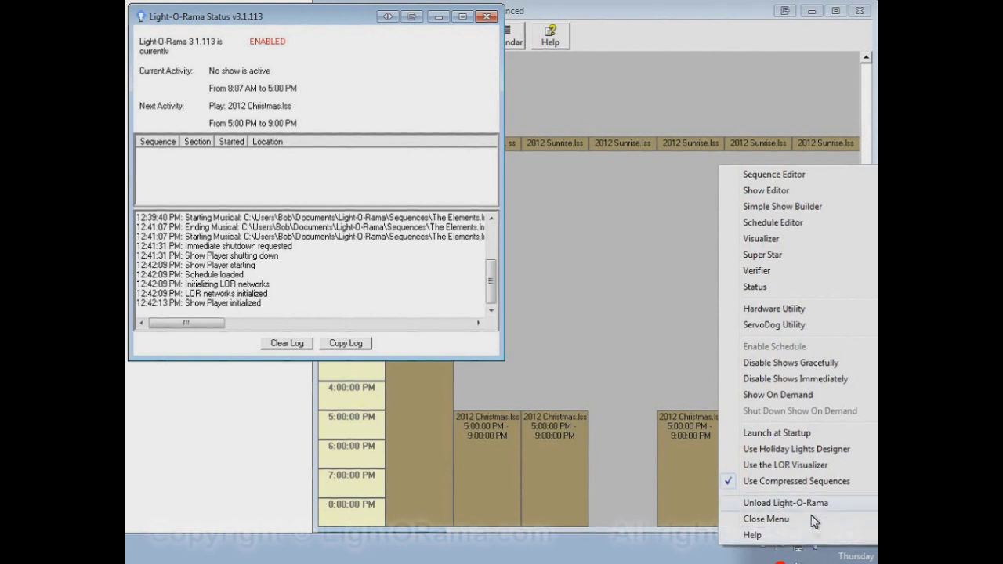
Play The Elements.lss on demand, starting as soon as possible until told to stop.
{"action": "left_click", "coordinate": [803, 397]}
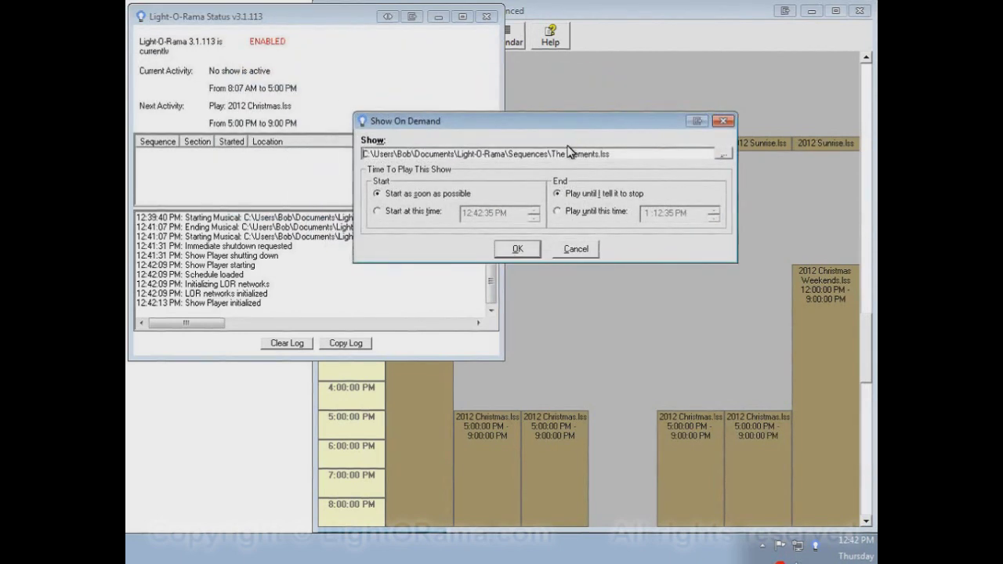
{"action": "left_click", "coordinate": [722, 156]}
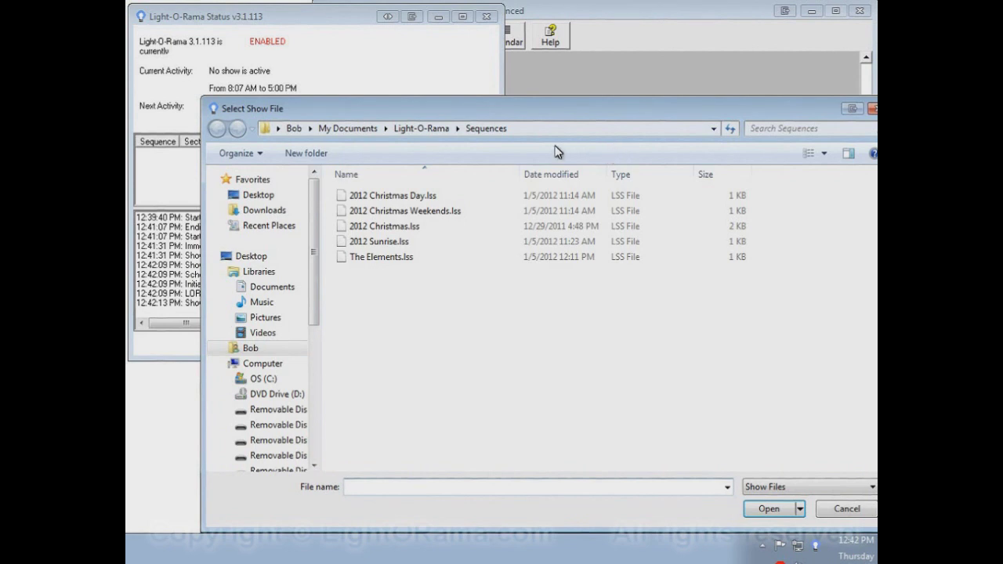
{"action": "left_click", "coordinate": [401, 254]}
{"action": "left_click", "coordinate": [772, 506]}
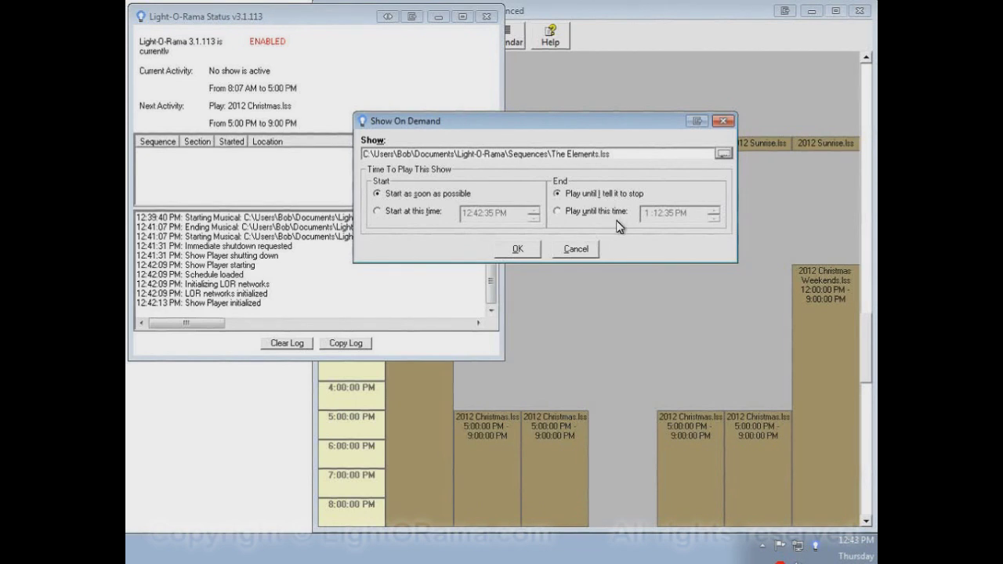
{"action": "left_click", "coordinate": [529, 248]}
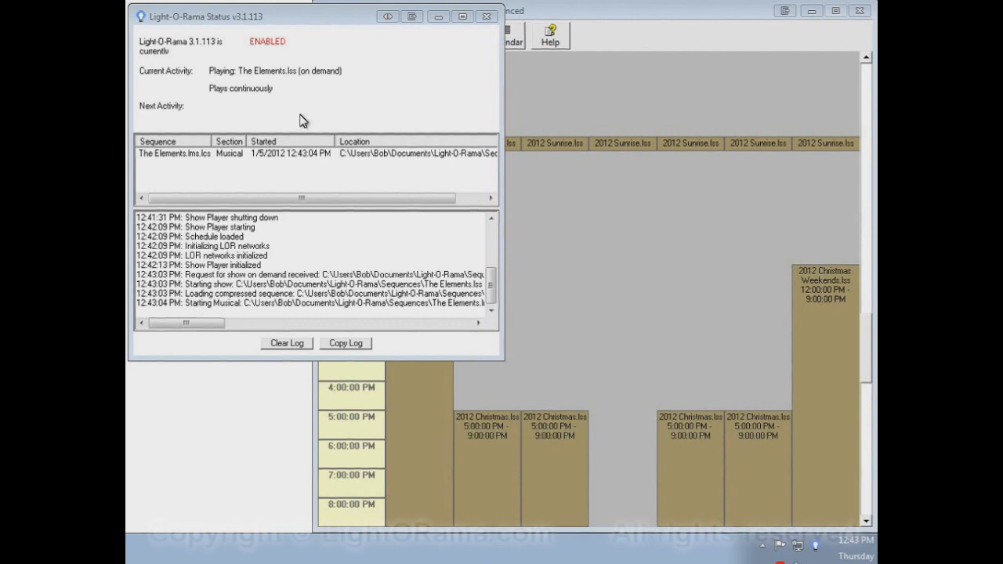
Open the Light-O-Rama tray menu while The Elements.lss plays on demand.
{"action": "right_click", "coordinate": [816, 549]}
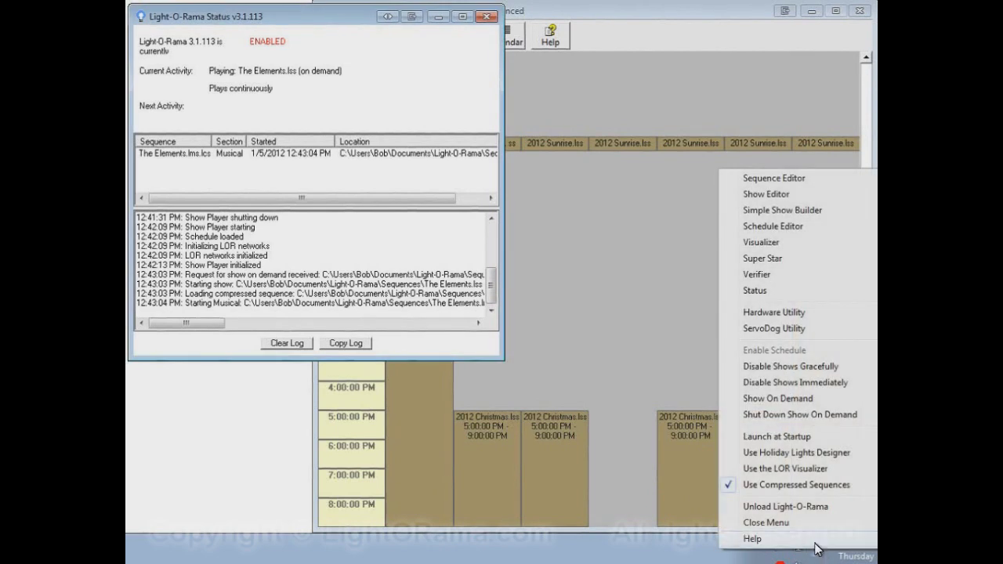
Disable all shows immediately from the Light-O-Rama tray menu, stopping the on-demand show.
{"action": "left_click", "coordinate": [784, 384]}
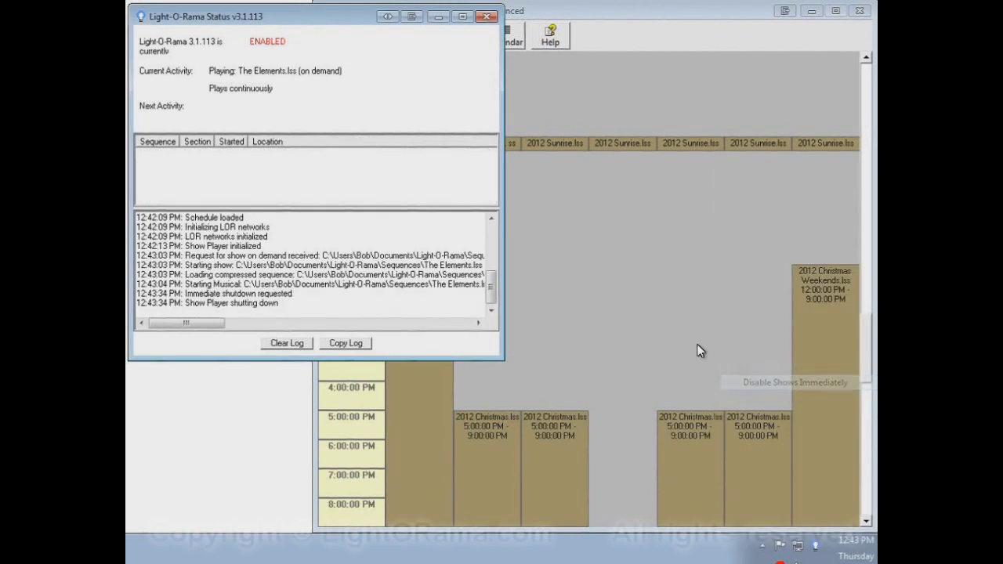